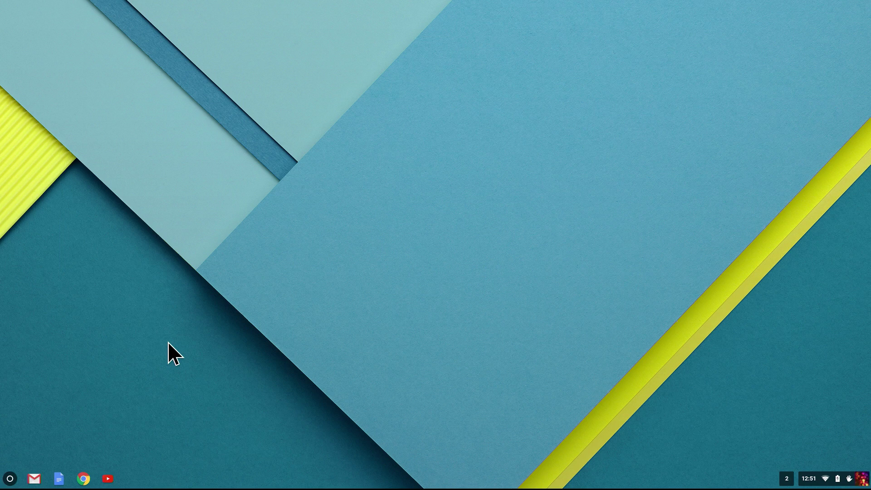
Step: Open quick settings with Alt+Shift+S and nudge the system volume up from the volume slider
key(alt+shift+s)
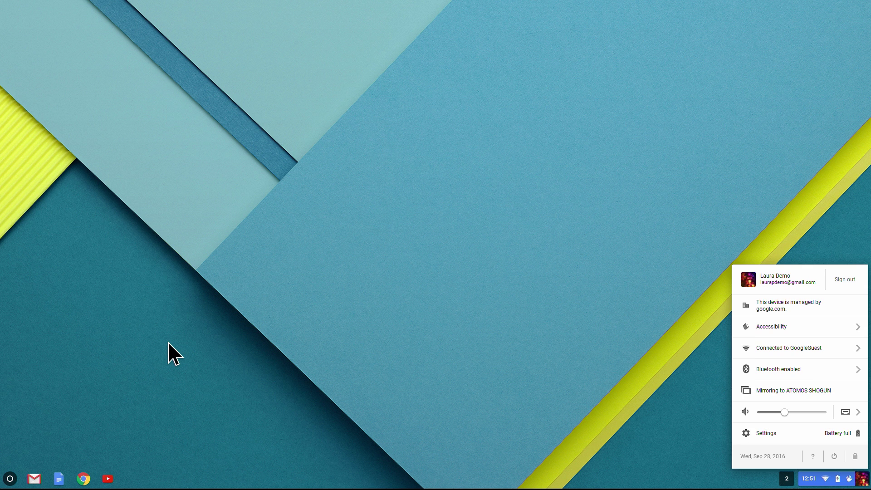
key(Tab)
key(Tab)
key(Tab)
key(Tab)
key(Tab)
key(Tab)
key(shift+Tab)
key(shift+Tab)
key(Tab)
key(Tab)
key(Tab)
key(Tab)
key(Right)
key(Right)
key(Right)
key(Right)
key(Left)
key(Left)
key(Tab)
key(Tab)
key(Tab)
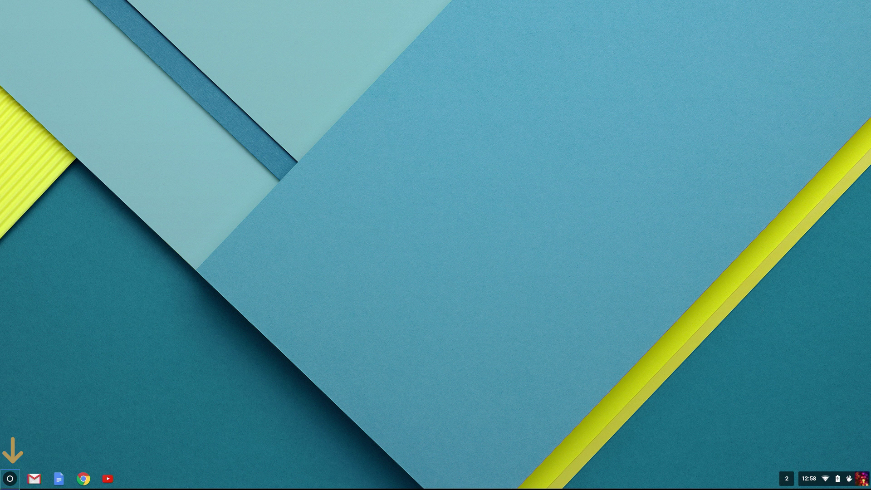
Step: Open the app launcher, step through apps such as Files and Calculator, then close it
key(super)
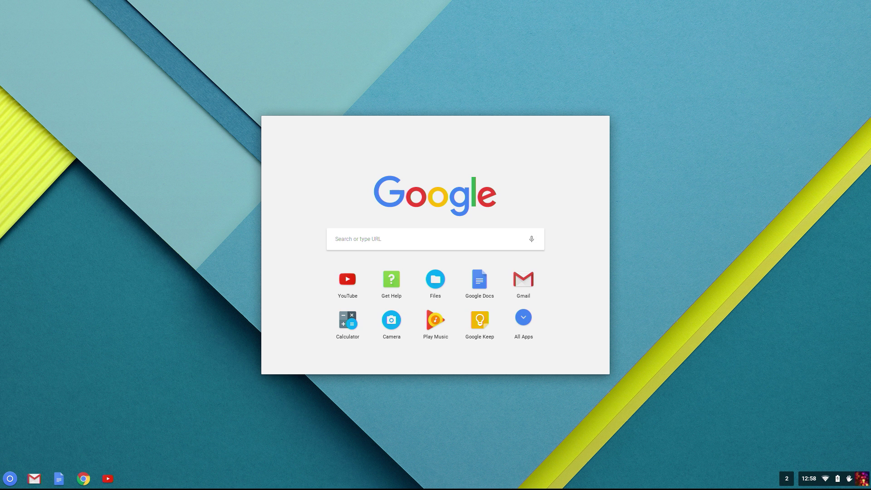
key(Tab)
key(Tab)
key(Right)
key(Right)
key(Right)
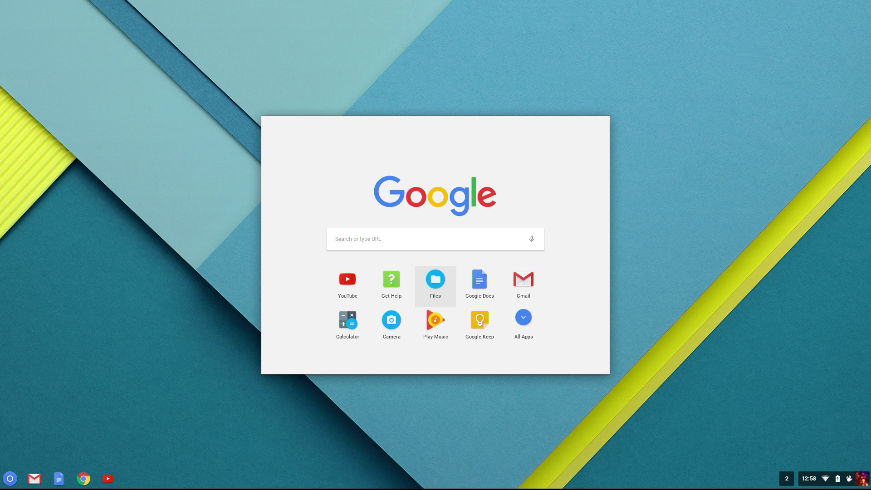
key(Left)
key(Left)
key(Left)
key(Right)
key(Right)
key(Right)
key(Right)
key(Right)
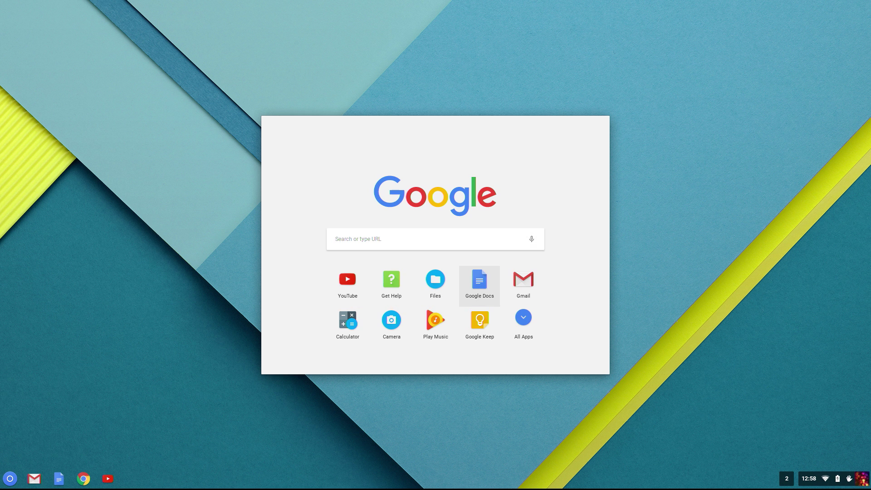
key(Right)
key(Right)
key(Right)
key(Right)
key(Left)
key(Left)
key(Left)
key(Left)
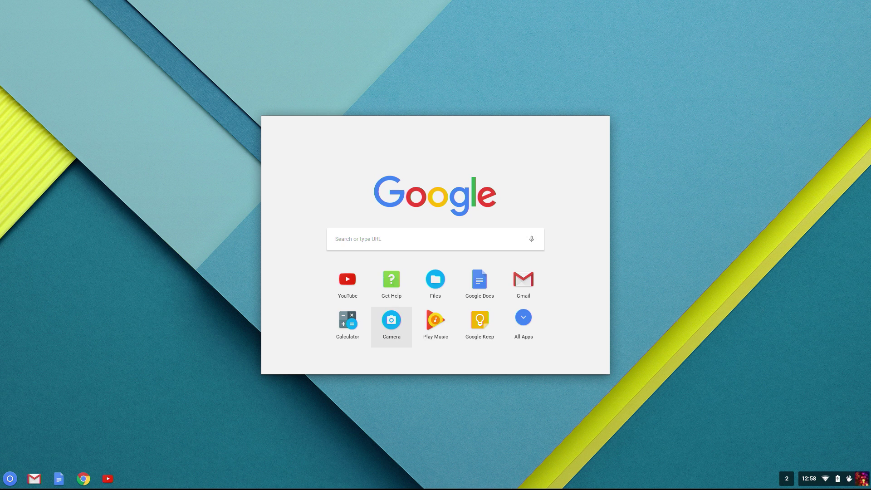
key(Escape)
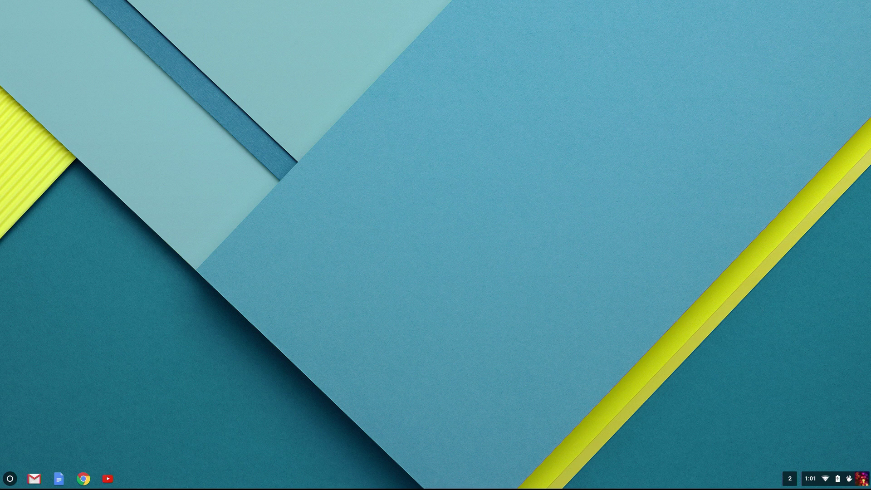
Step: Focus the shelf with Alt+Shift+L, launch Chrome from it, and close the Google Docs window
key(alt+shift+l)
key(Tab)
key(Tab)
key(Tab)
key(Tab)
key(shift+Tab)
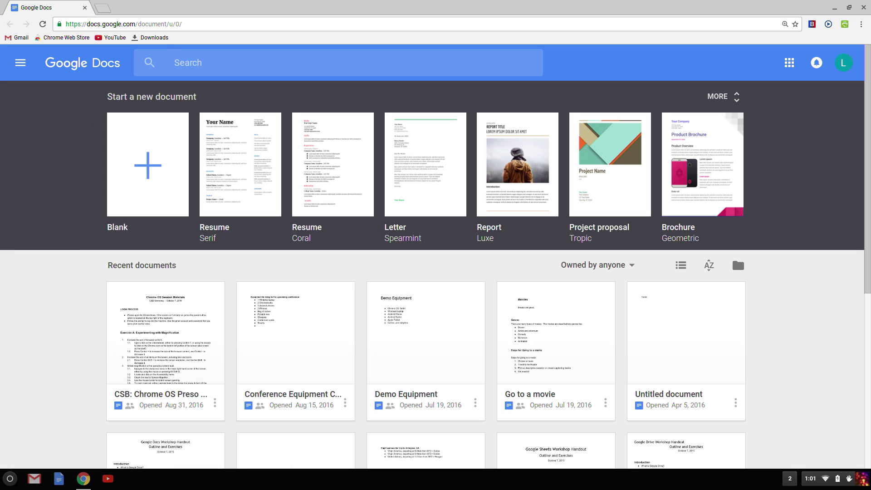
key(ctrl+w)
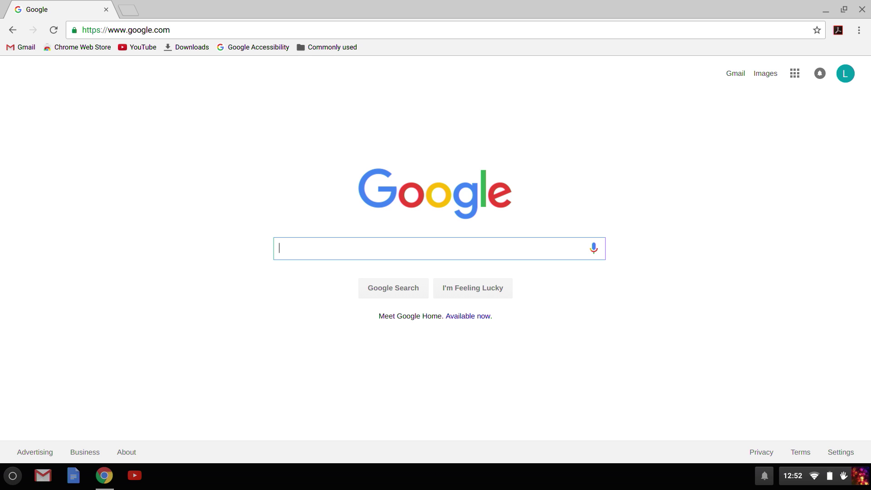
Step: Move focus through Chrome's toolbar and bookmarks bar, then open Files with Alt+Shift+M
key(alt+shift+t)
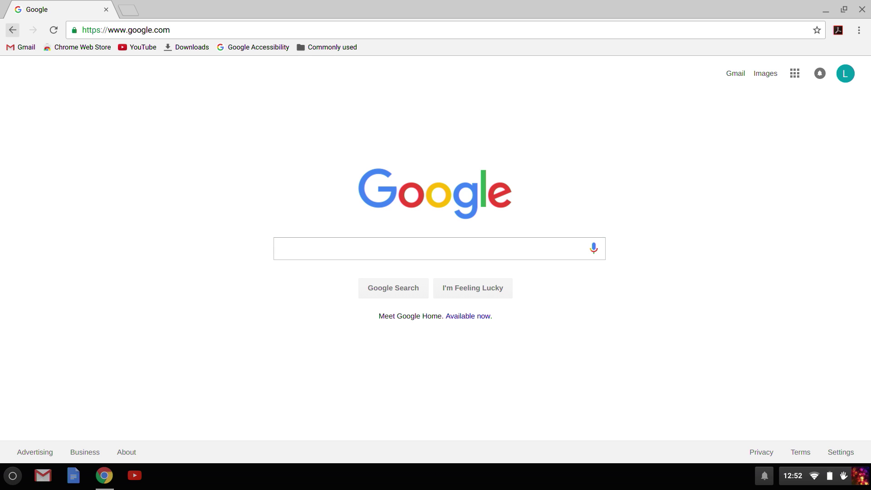
key(Tab)
key(Tab)
key(Tab)
key(Escape)
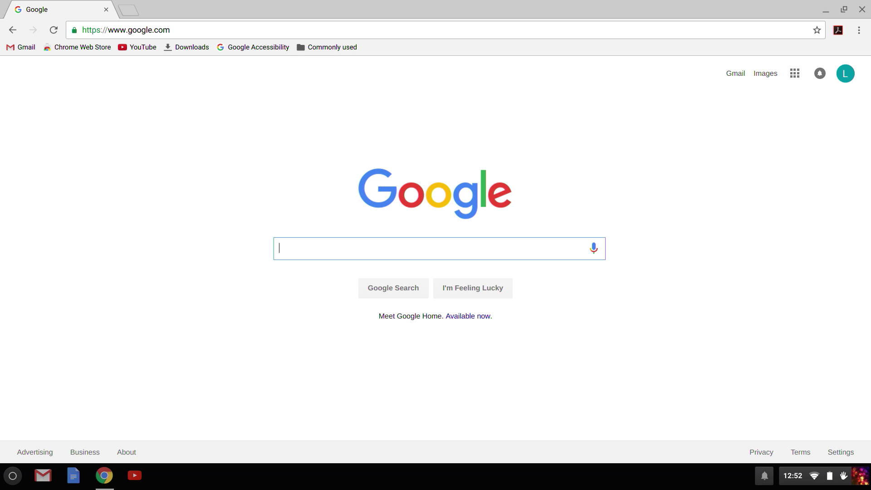
key(alt+shift+b)
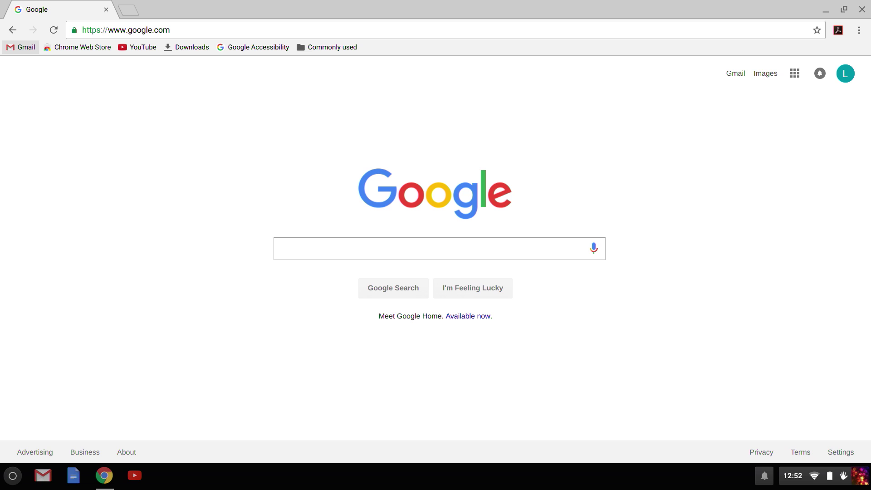
key(Right)
key(Right)
key(Right)
key(Right)
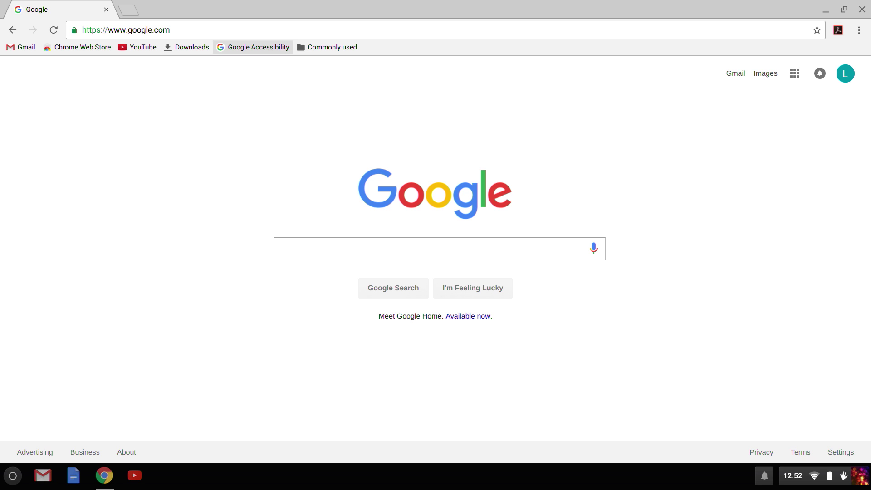
key(Escape)
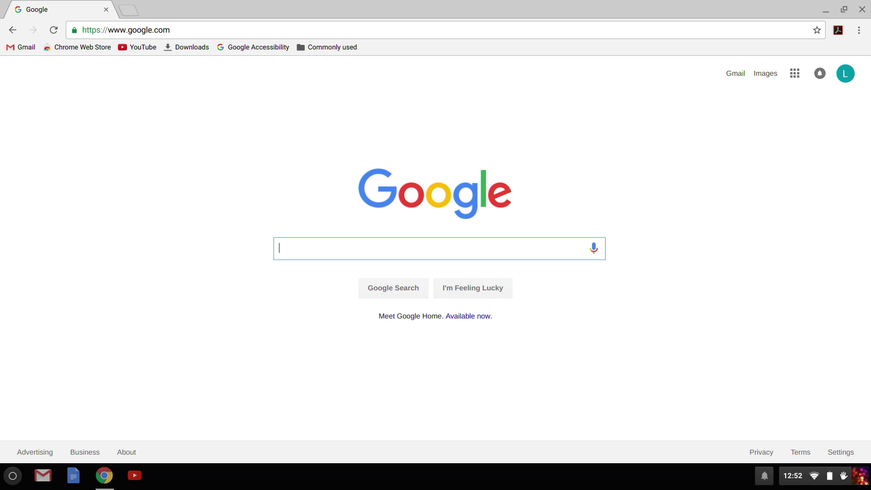
key(alt+shift+m)
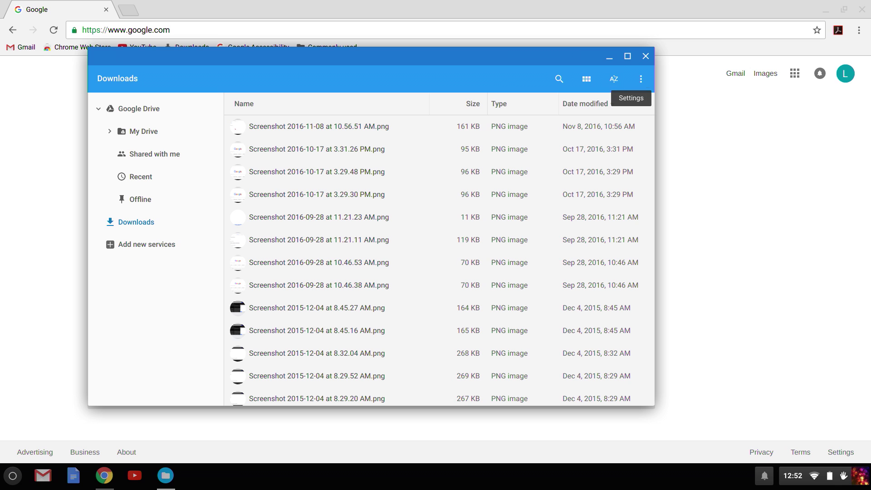
Step: Select the newest screenshot in Downloads, then close the Files window with Ctrl+W
key(Down)
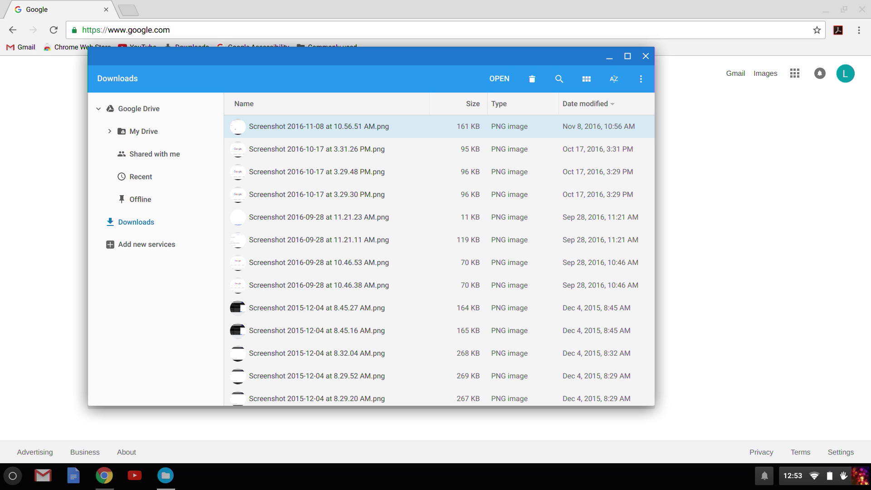
key(ctrl+w)
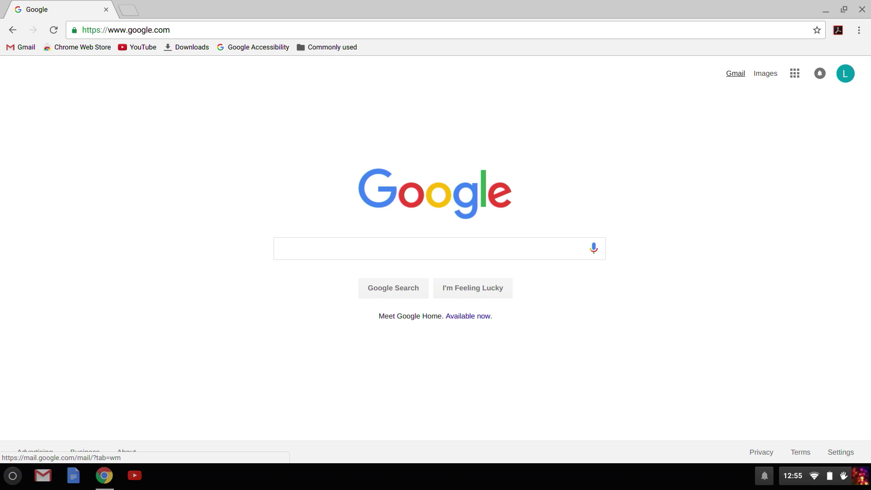
Step: Browse the Images link's context menu options (incognito, new window, copy address), then dismiss it
key(Tab)
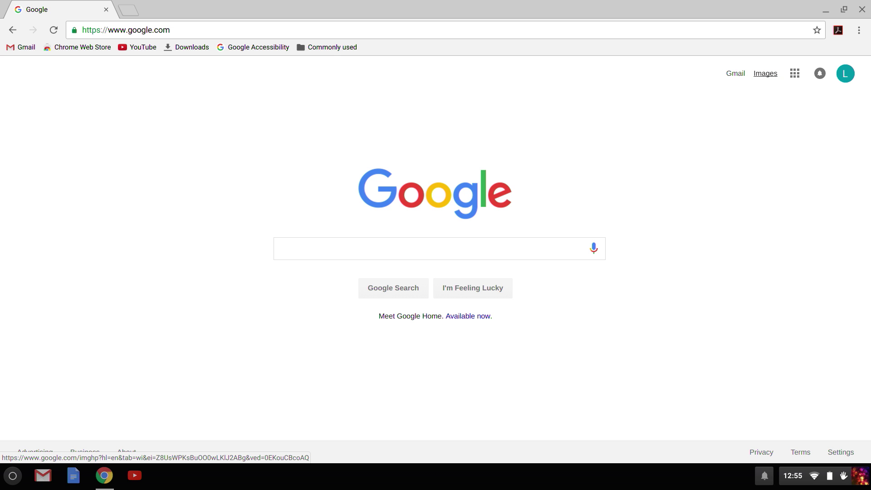
key(shift+F10)
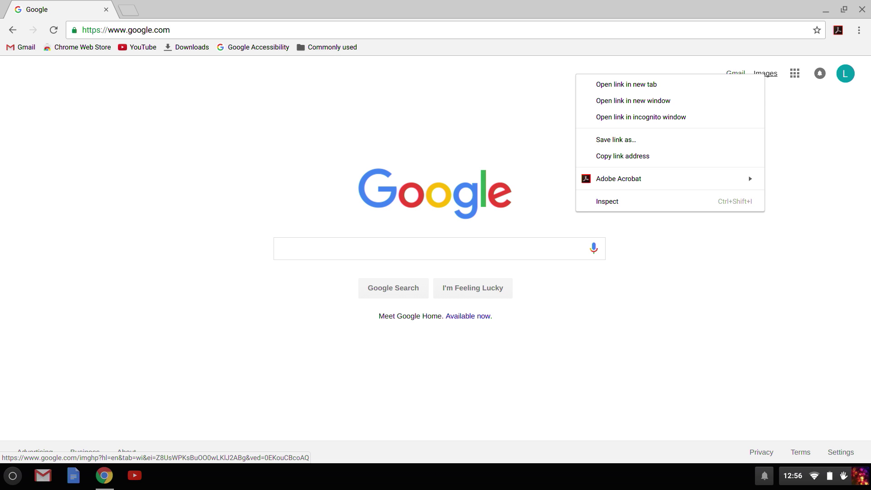
key(Down)
key(Down)
key(Down)
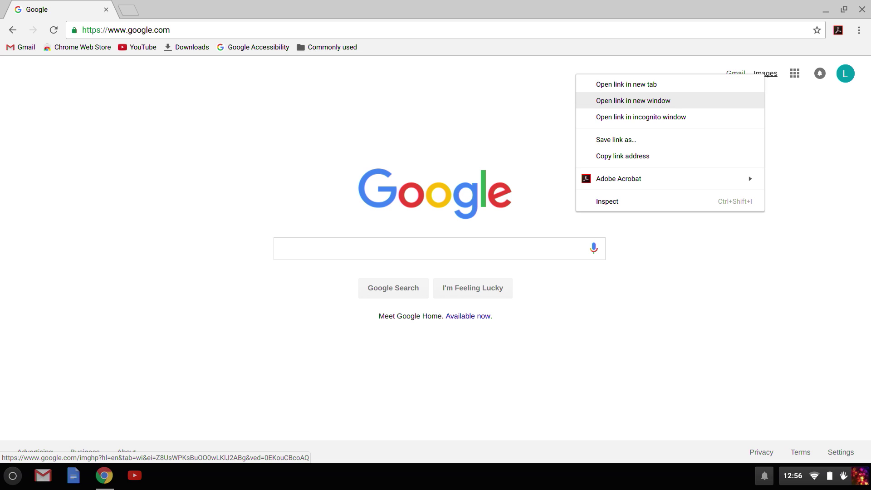
key(Down)
key(Down)
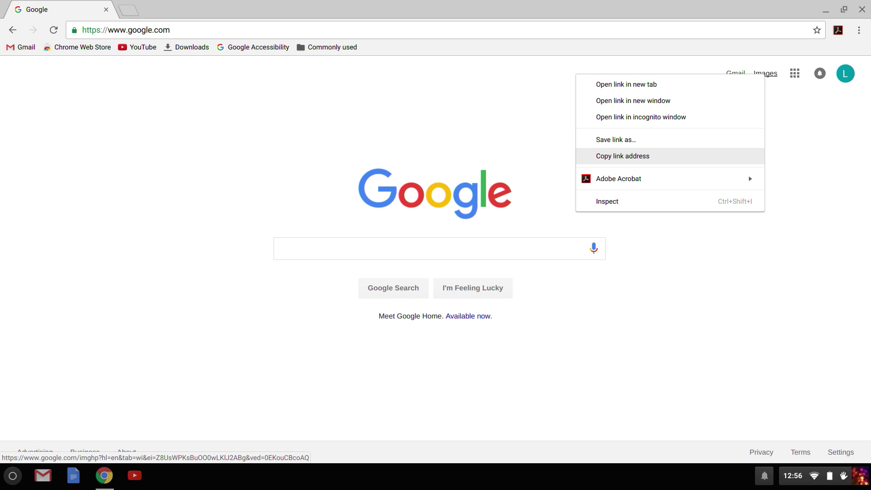
key(Up)
key(Up)
key(Up)
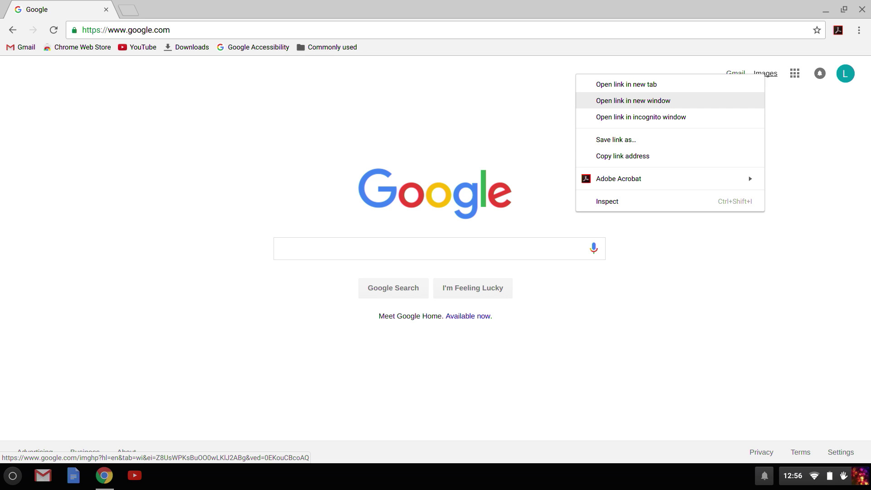
key(Down)
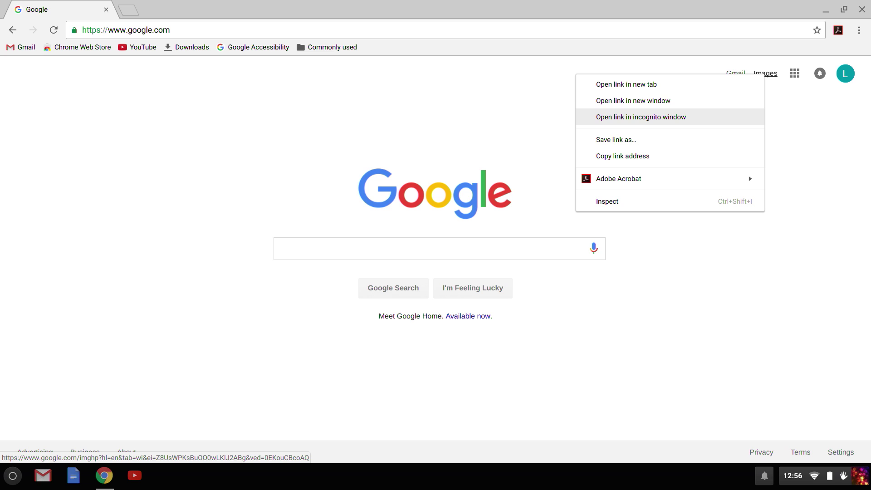
key(Down)
key(Down)
key(Down)
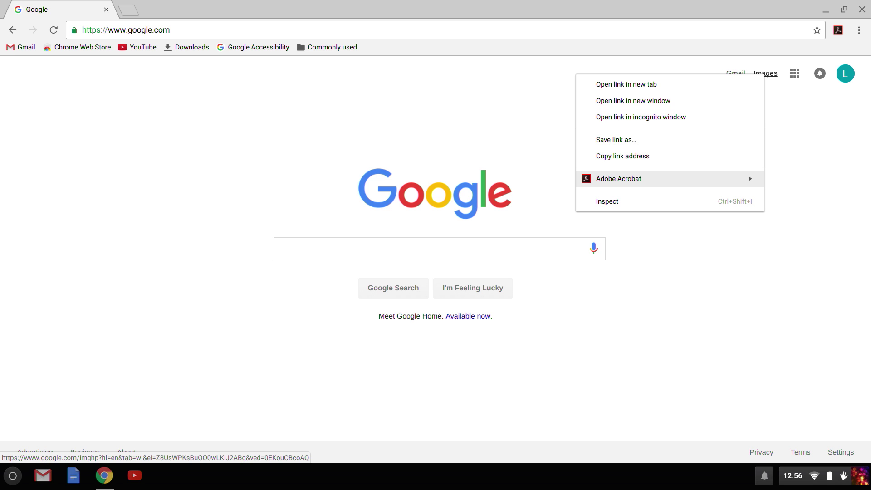
key(Escape)
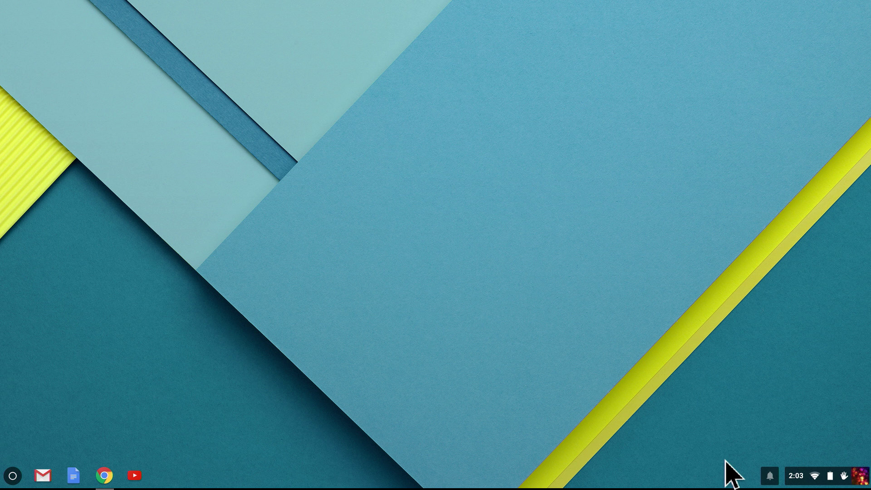
key(ctrl+alt+slash)
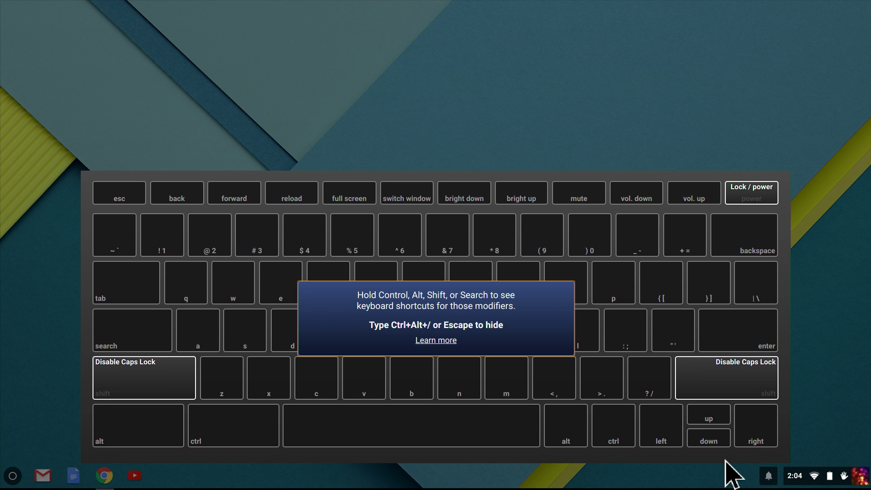
key(alt)
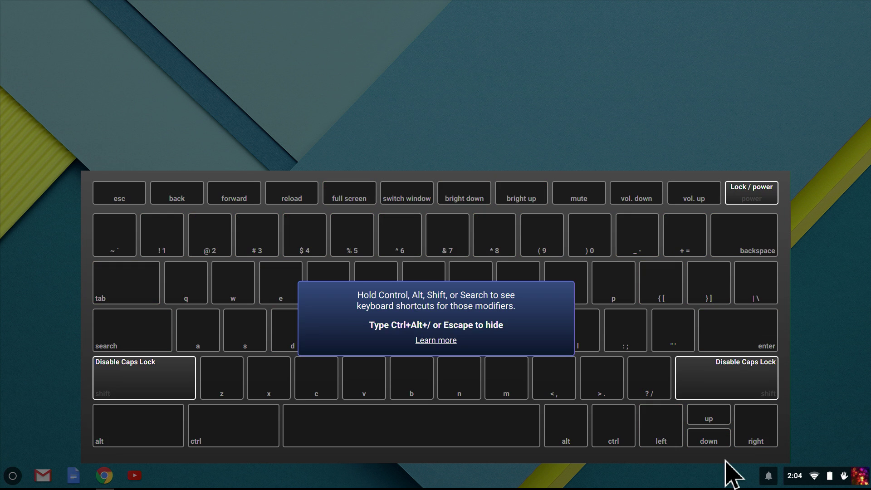
key(ctrl+alt)
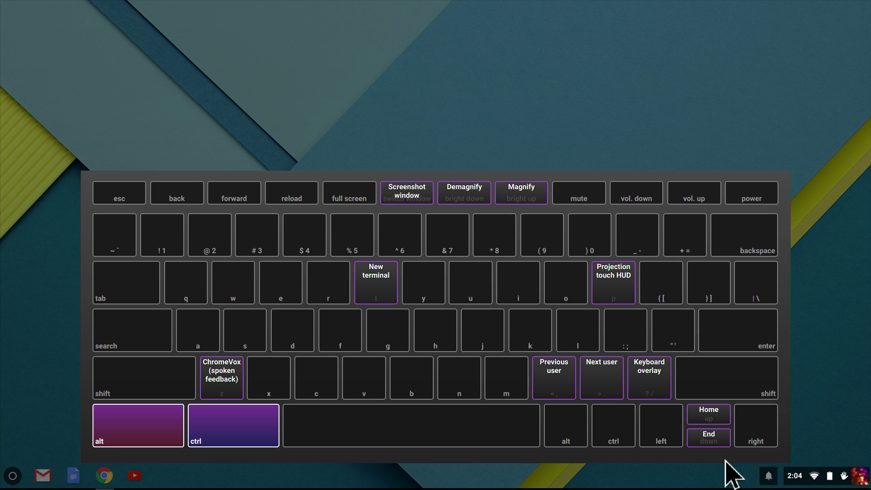
key(ctrl)
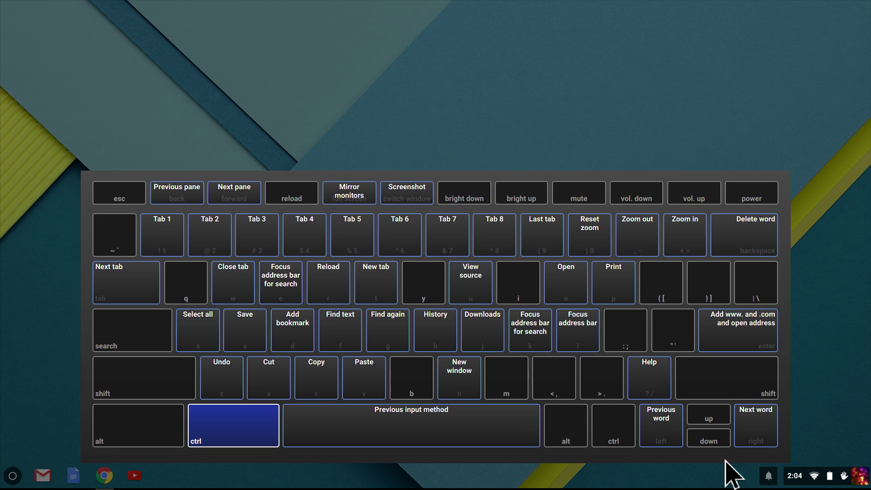
key(super)
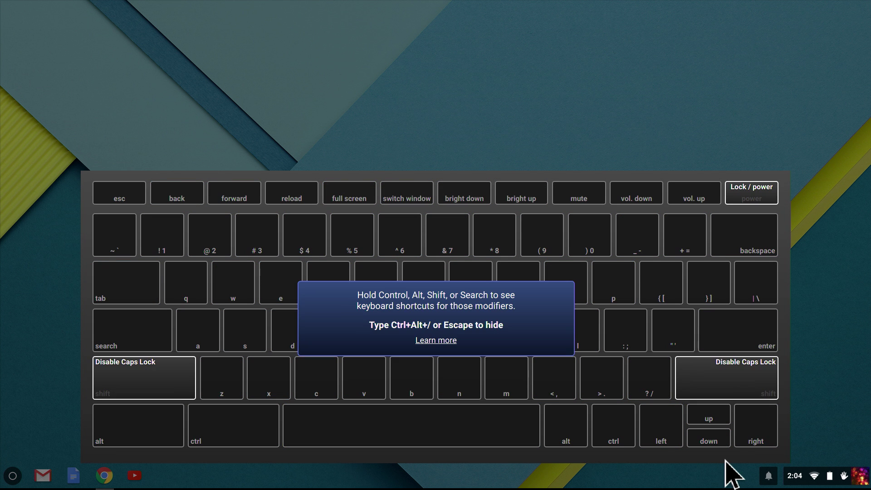
key(Escape)
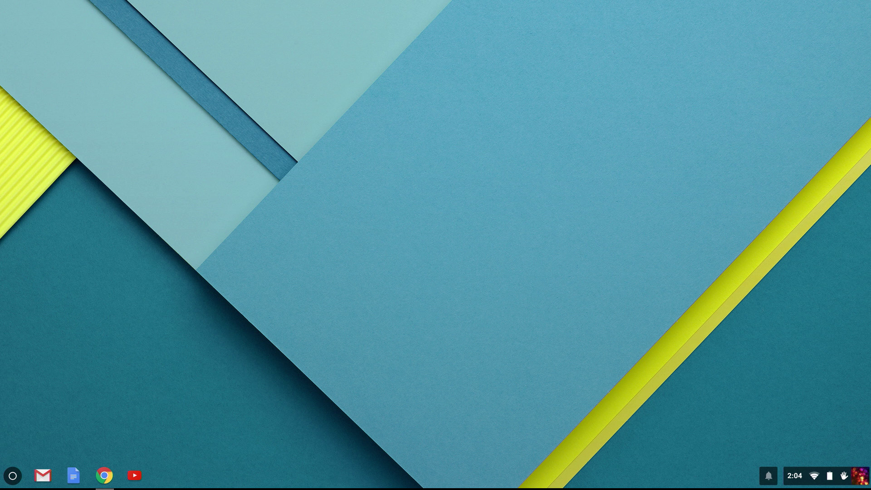
Step: Open a new Chrome window, screenshot the whole screen, check its notification, then open Chromebook Help
key(ctrl+n)
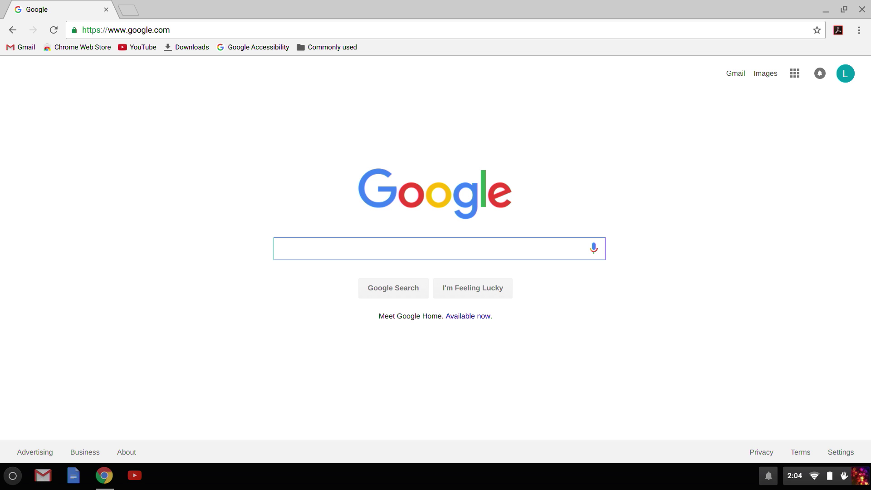
key(ctrl+F5)
key(alt+shift+n)
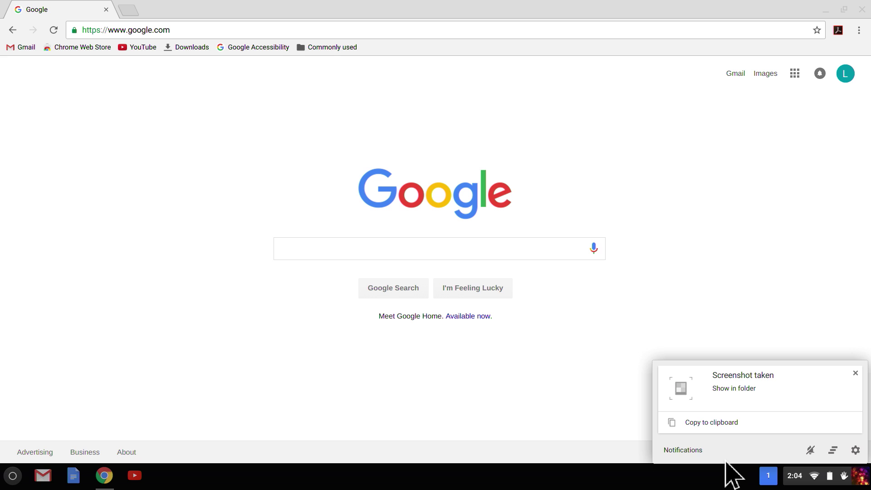
key(Escape)
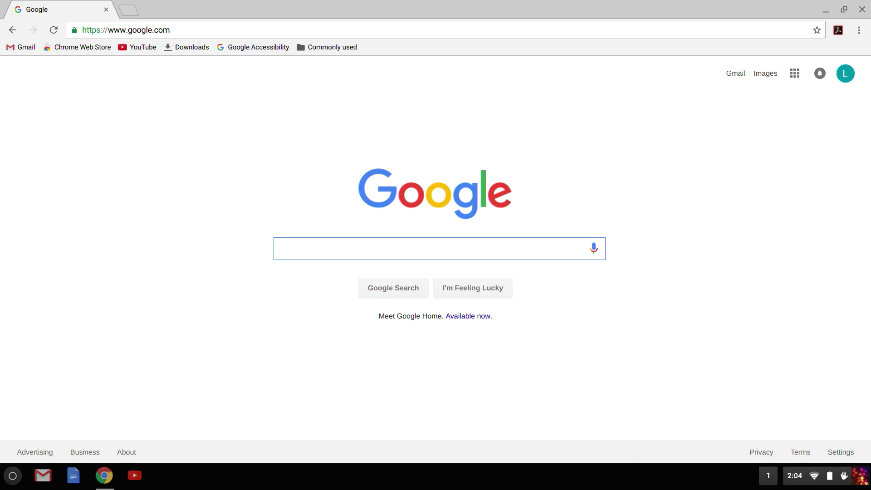
key(ctrl+shift+slash)
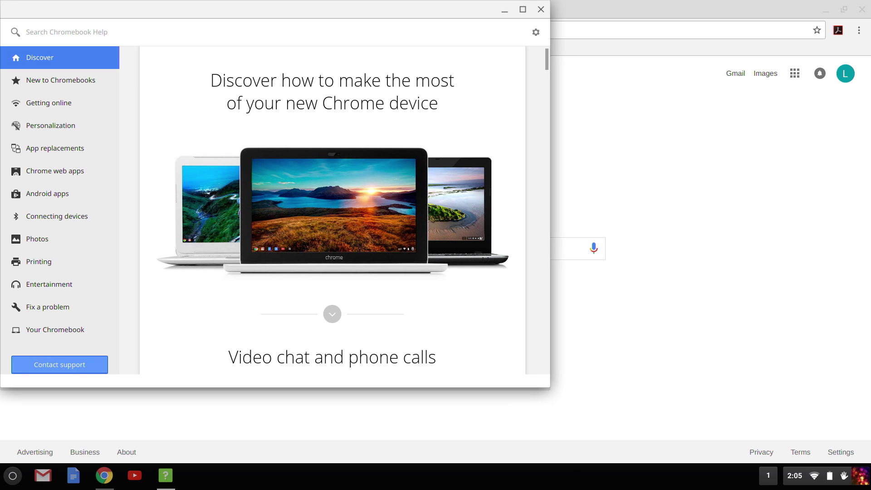
key(Tab)
key(Tab)
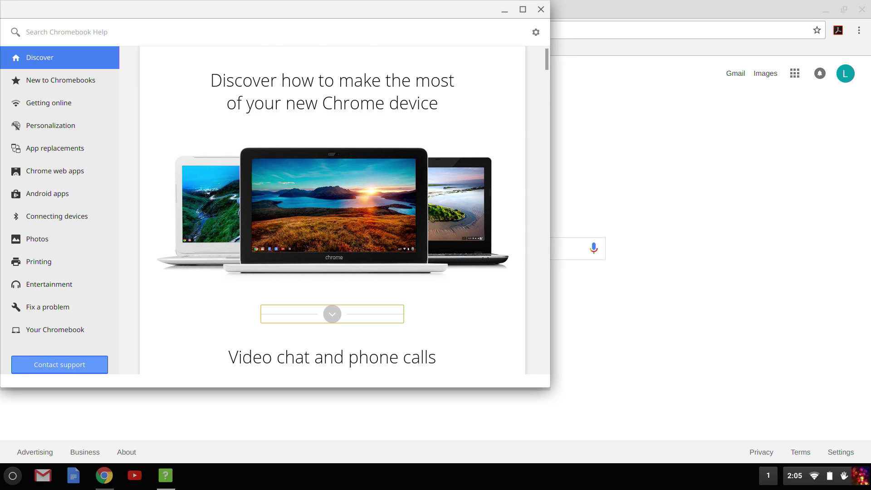
key(Return)
key(Tab)
key(Tab)
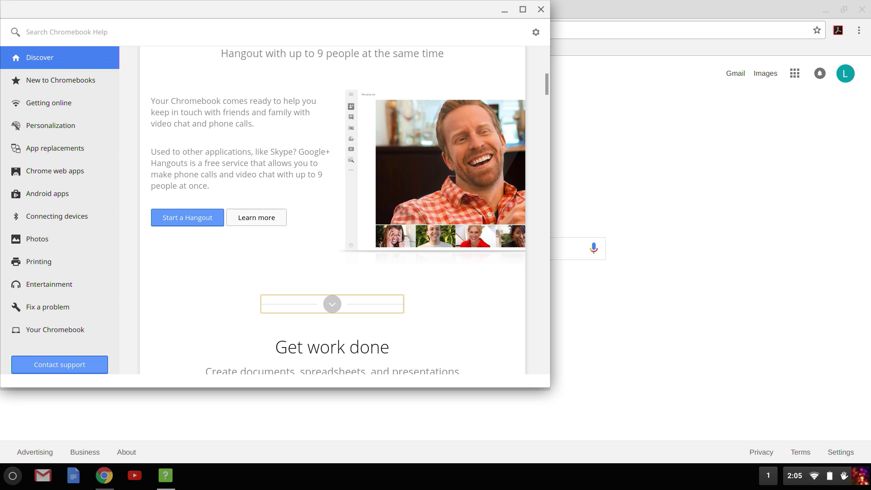
key(Tab)
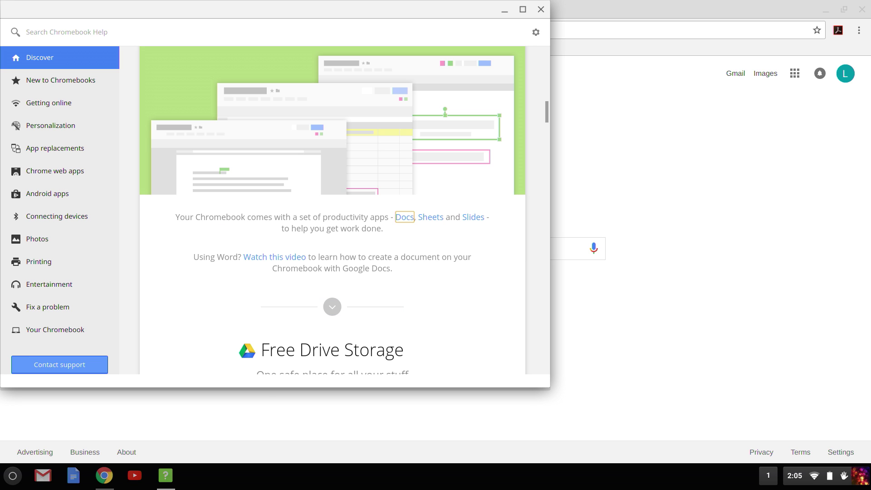
key(Tab)
key(alt+shift+i)
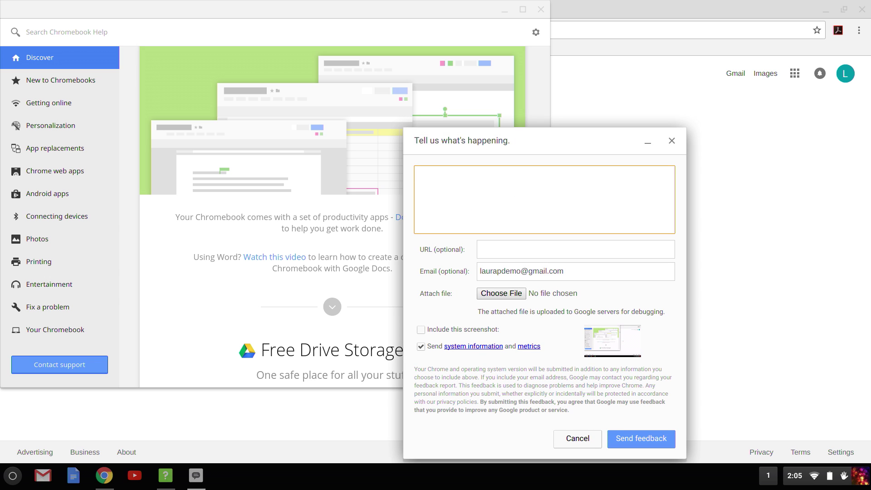
key(Escape)
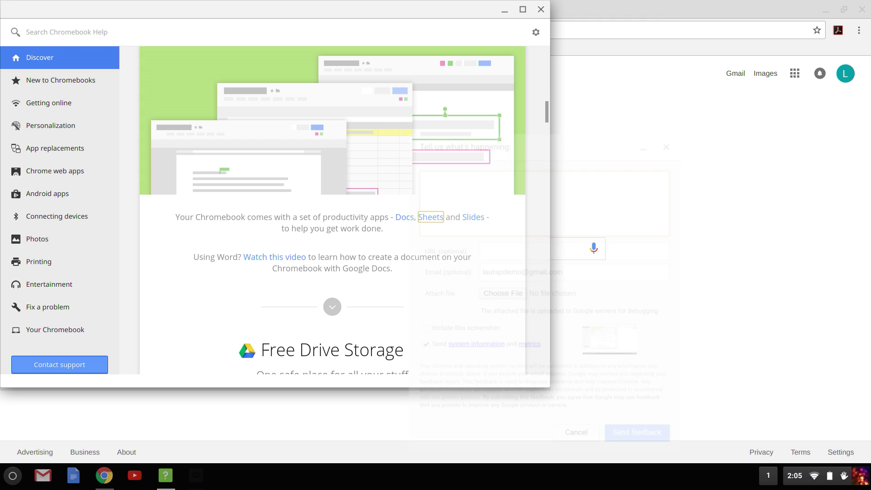
key(ctrl+w)
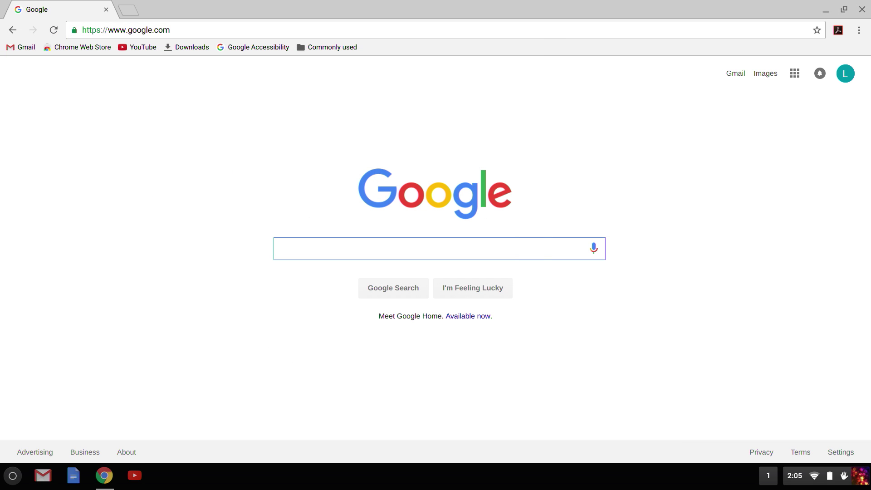